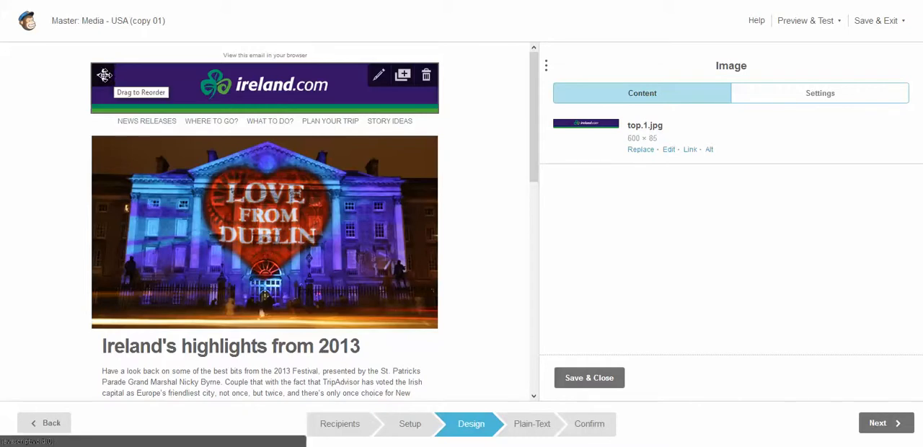
Move the ireland.com banner block below the navigation links and back above them
{"action": "left_click_drag", "start_coordinate": [105, 75], "coordinate": [103, 156]}
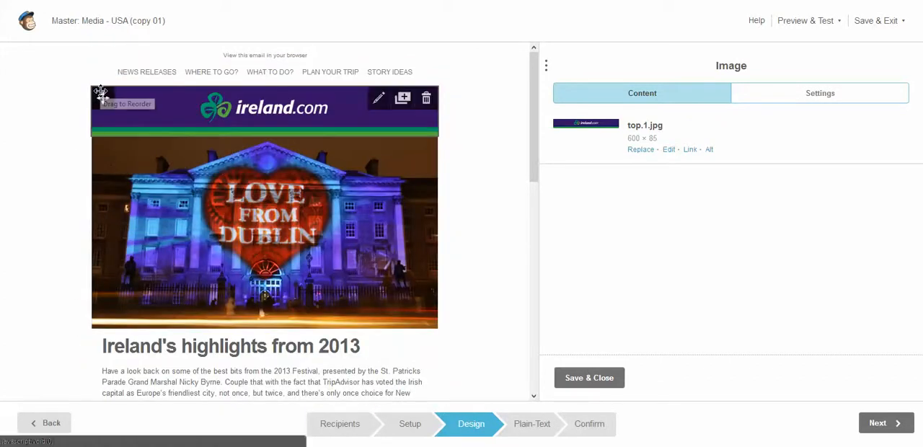
{"action": "left_click_drag", "start_coordinate": [98, 99], "coordinate": [103, 72]}
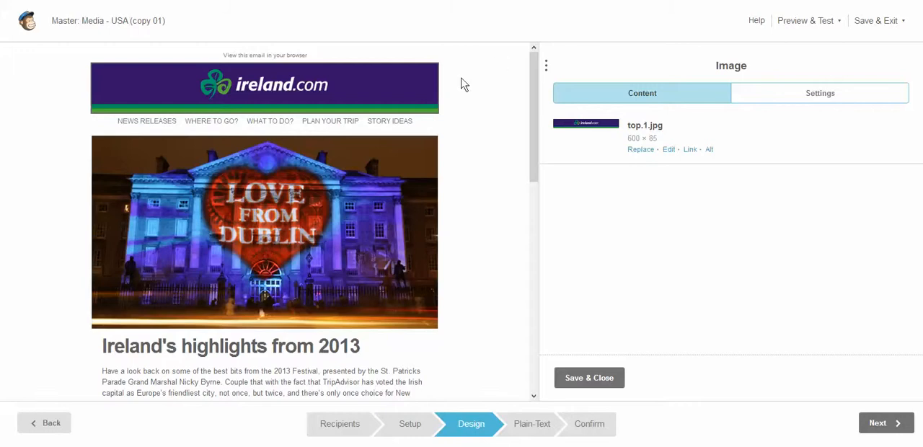
Duplicate the ireland.com banner block and delete the copy
{"action": "mouse_move", "coordinate": [403, 74]}
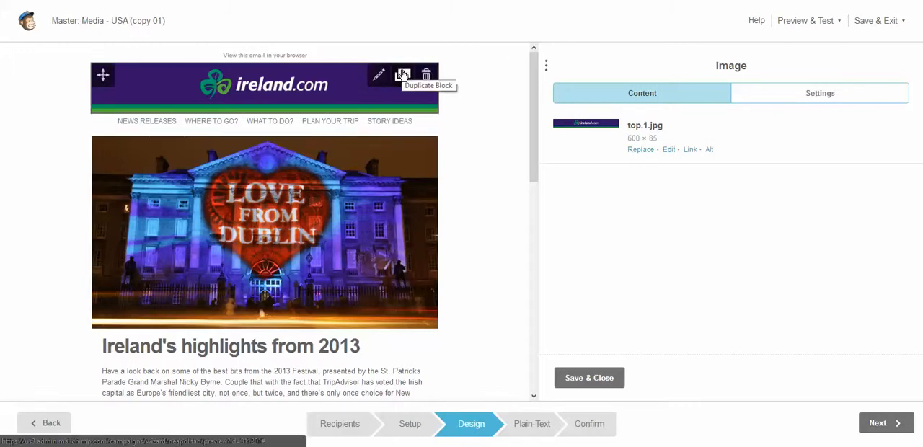
{"action": "left_click", "coordinate": [402, 75]}
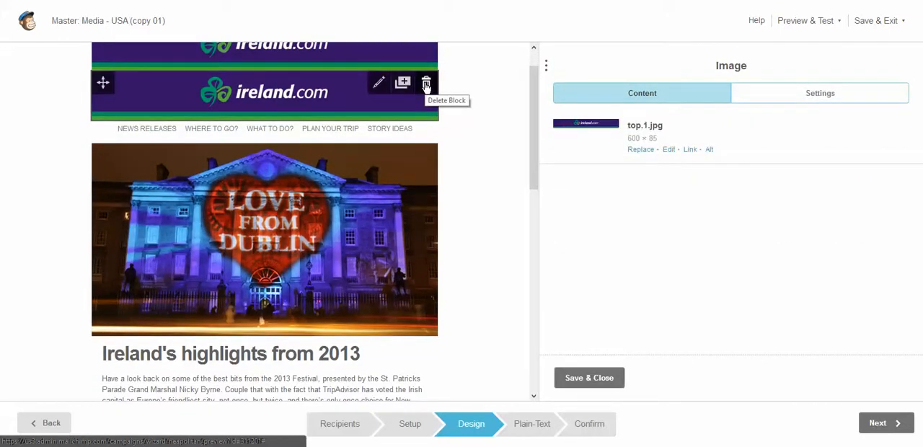
{"action": "left_click", "coordinate": [426, 84]}
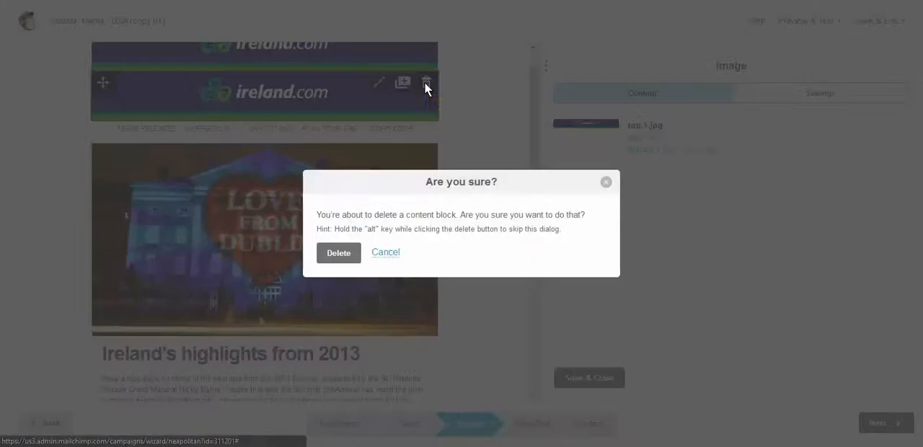
{"action": "left_click", "coordinate": [350, 252]}
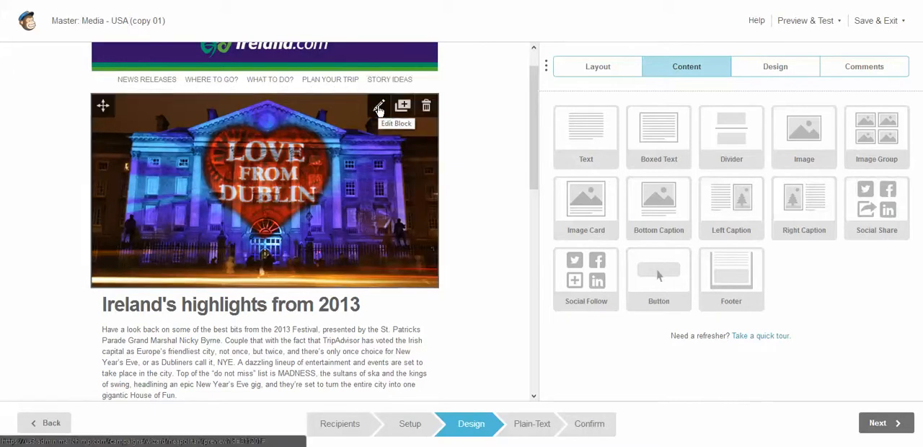
Inspect the Love from Dublin image block and the HTML source of the "Ireland's highlights from 2013" text block, and close the editor
{"action": "left_click", "coordinate": [379, 110]}
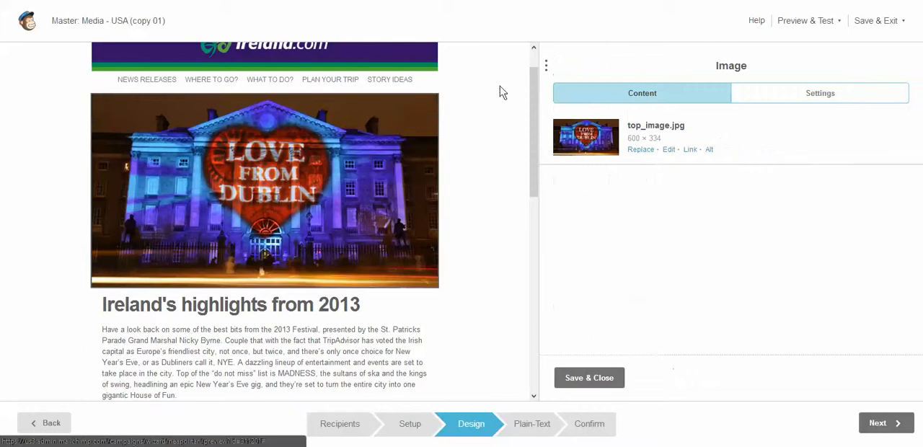
{"action": "mouse_move", "coordinate": [392, 291]}
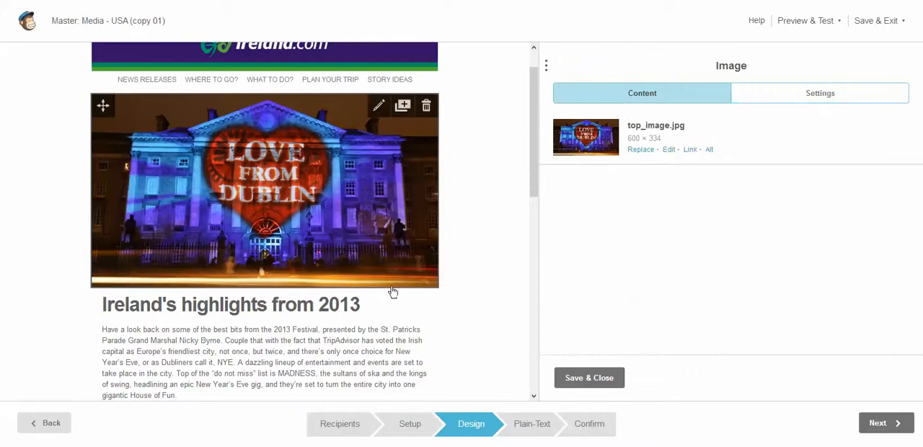
{"action": "mouse_move", "coordinate": [384, 309]}
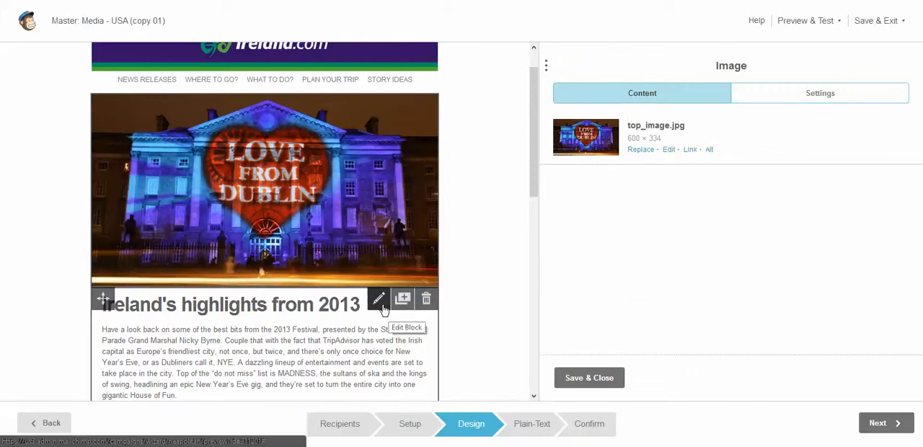
{"action": "left_click", "coordinate": [384, 307]}
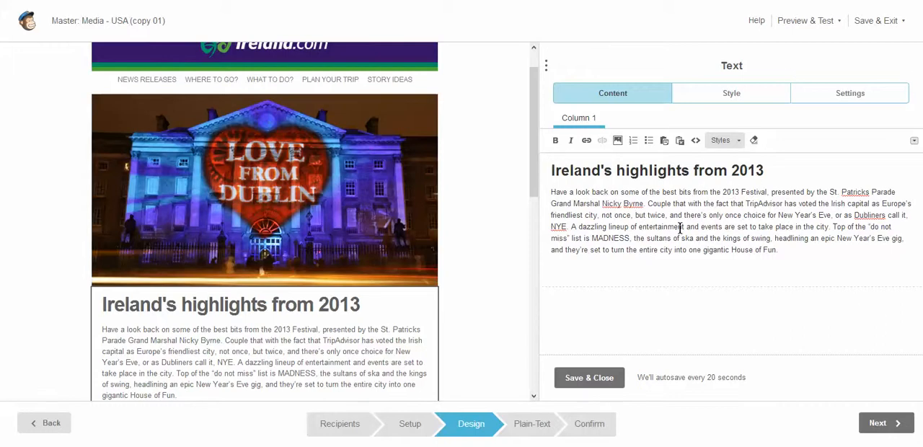
{"action": "left_click", "coordinate": [695, 140]}
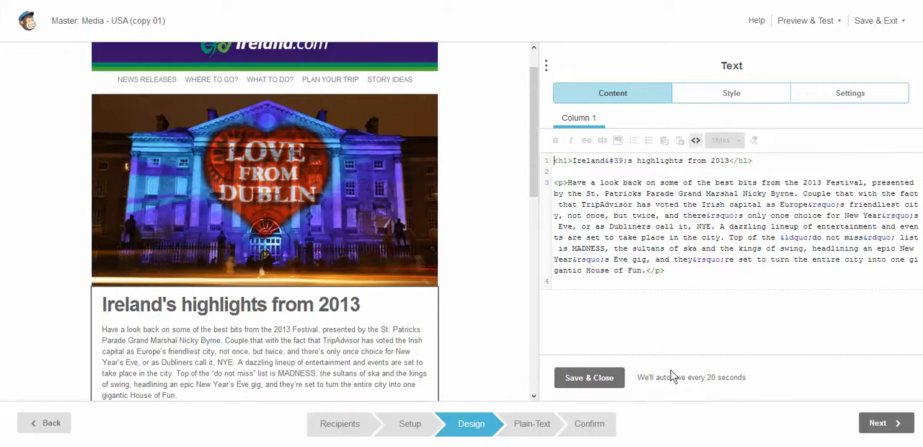
{"action": "left_click", "coordinate": [589, 378]}
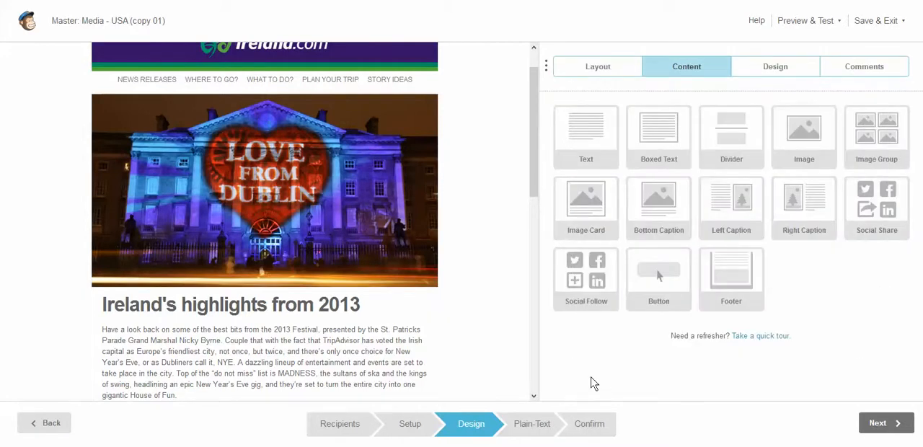
Open the navigation links text block below the banner to view its content, and close it
{"action": "scroll", "coordinate": [536, 104], "scroll_direction": "up", "scroll_amount": 1}
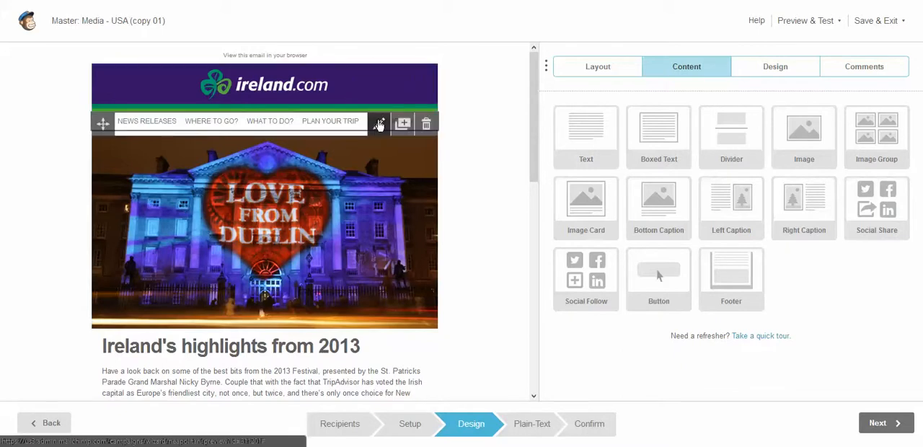
{"action": "left_click", "coordinate": [379, 124]}
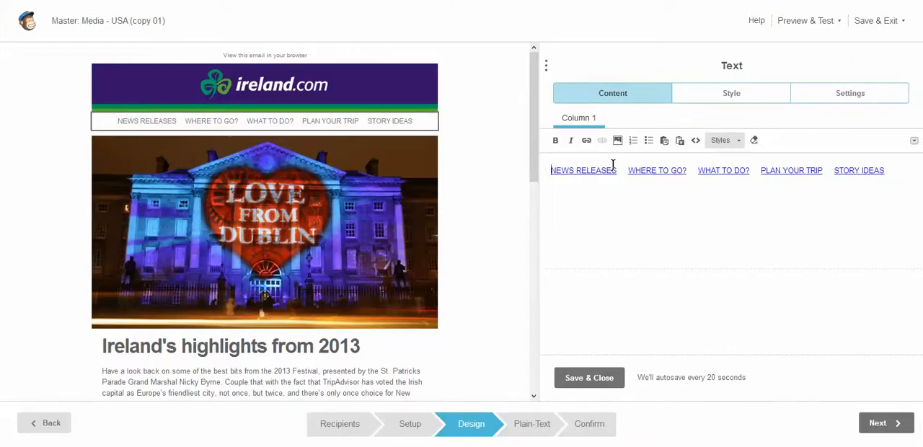
{"action": "left_click", "coordinate": [588, 377]}
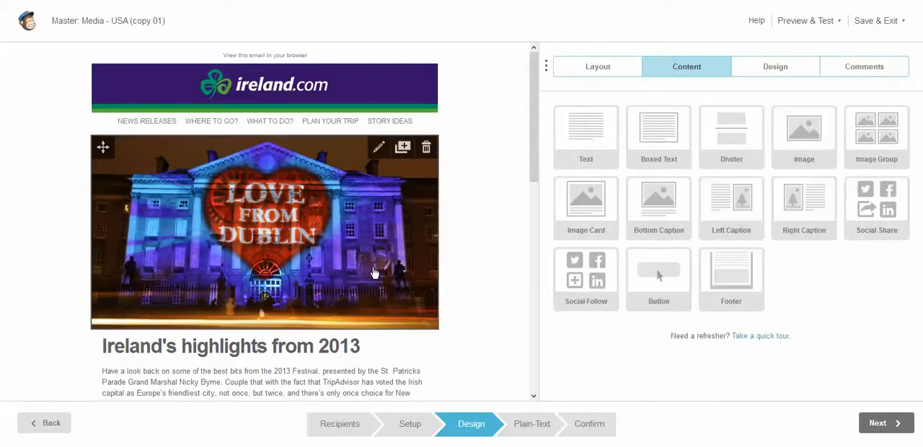
Review the content options of the main story's image, its text block and its Read More button
{"action": "left_click", "coordinate": [379, 153]}
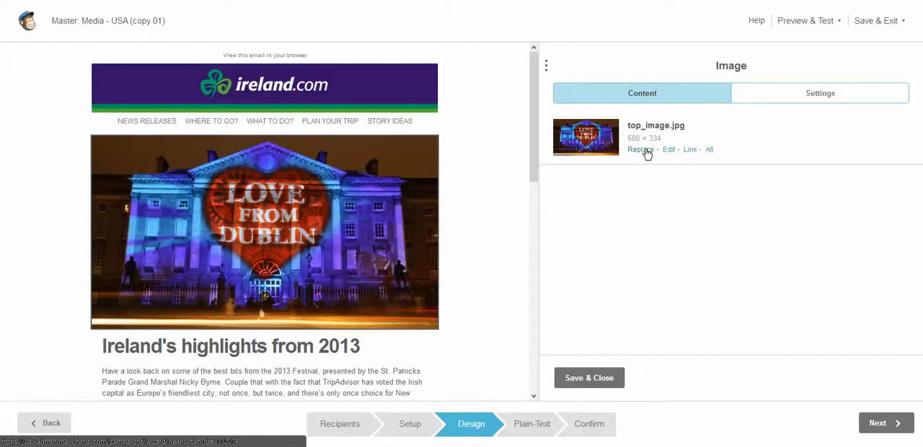
{"action": "left_click_drag", "start_coordinate": [534, 179], "coordinate": [532, 211]}
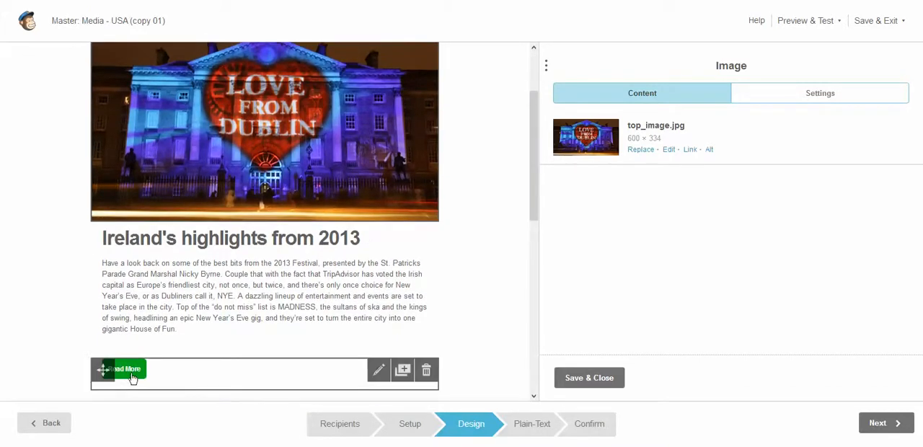
{"action": "left_click", "coordinate": [372, 372]}
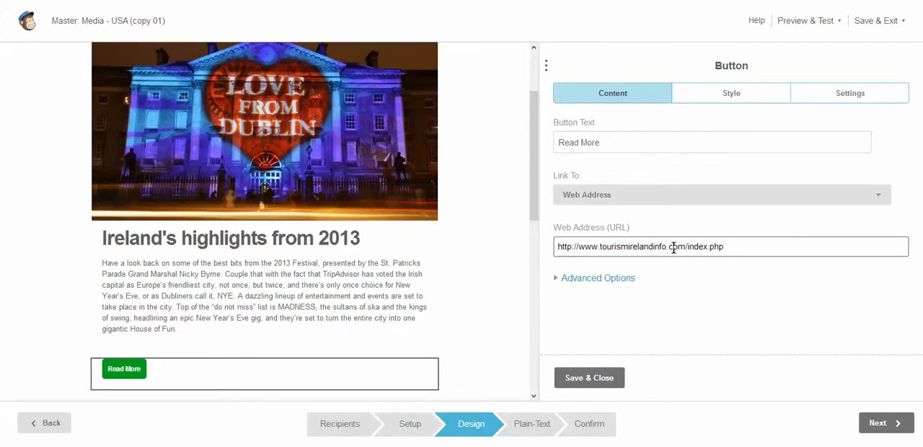
{"action": "left_click", "coordinate": [369, 140]}
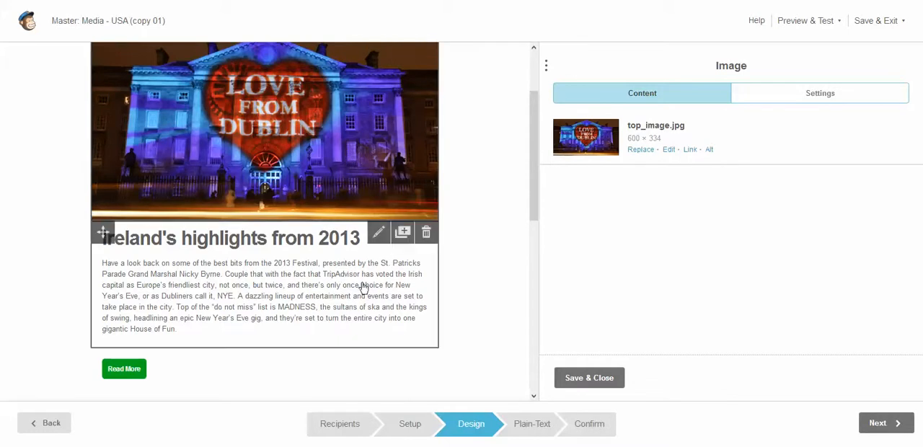
{"action": "left_click", "coordinate": [383, 238]}
{"action": "left_click", "coordinate": [383, 236]}
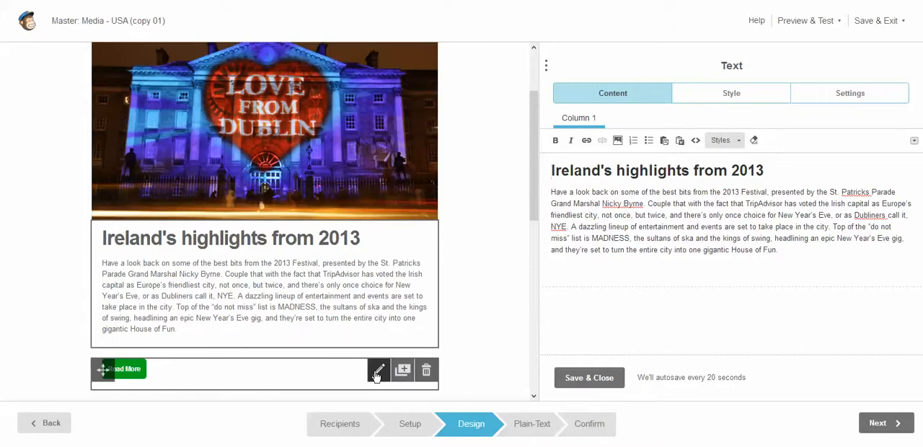
{"action": "left_click", "coordinate": [377, 372]}
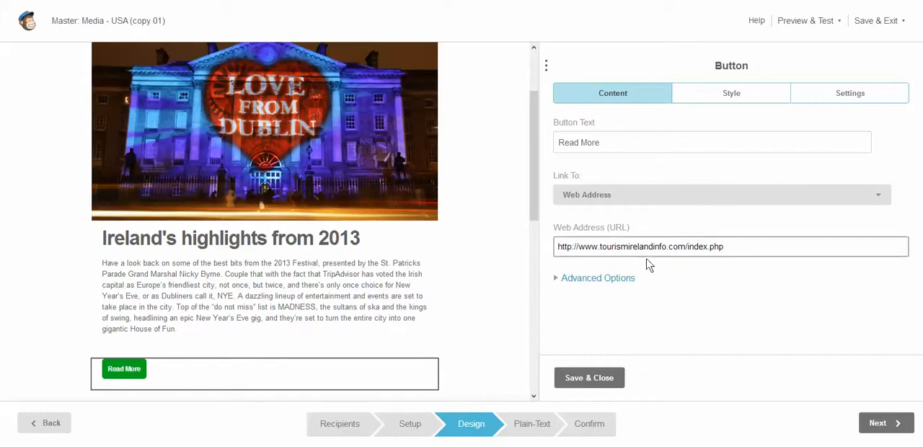
Open the UK City of Culture caption block and the Derry~Londonderry and Irish restaurant caption block to view their content
{"action": "left_click_drag", "start_coordinate": [531, 207], "coordinate": [533, 279]}
{"action": "scroll", "coordinate": [532, 300], "scroll_direction": "down", "scroll_amount": 1}
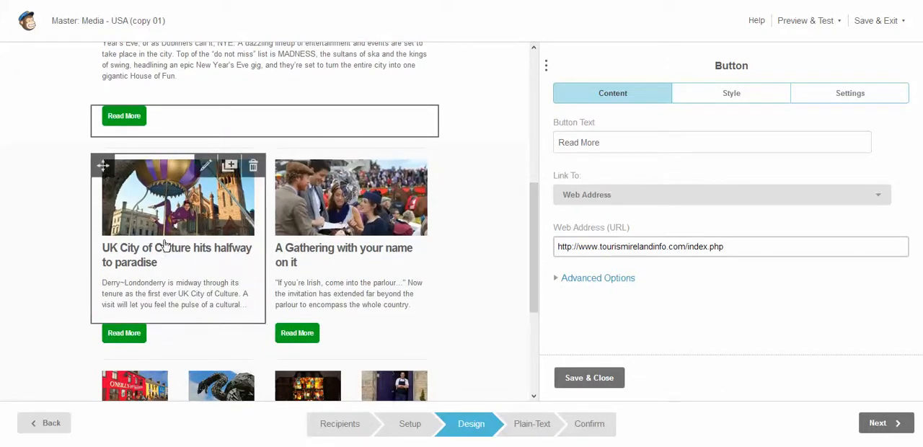
{"action": "left_click", "coordinate": [184, 225]}
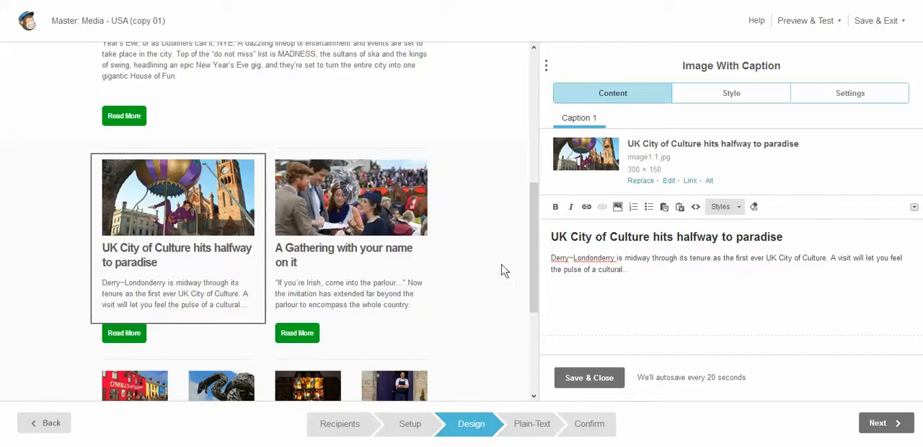
{"action": "left_click_drag", "start_coordinate": [533, 243], "coordinate": [536, 304]}
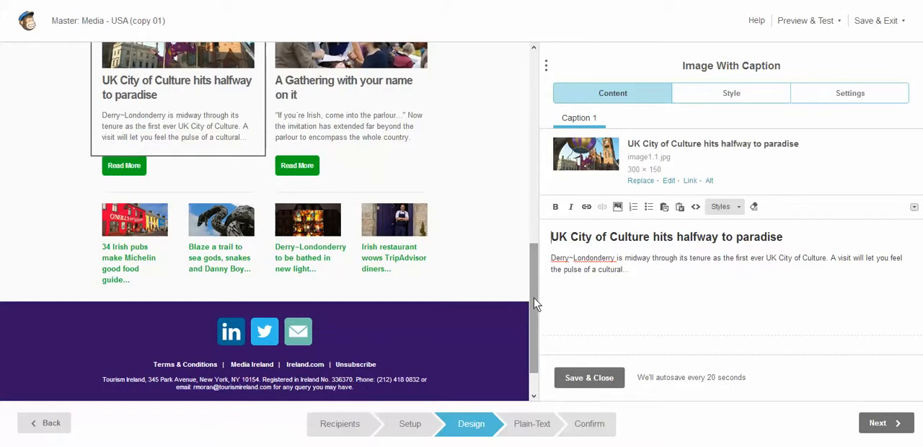
{"action": "mouse_move", "coordinate": [422, 247]}
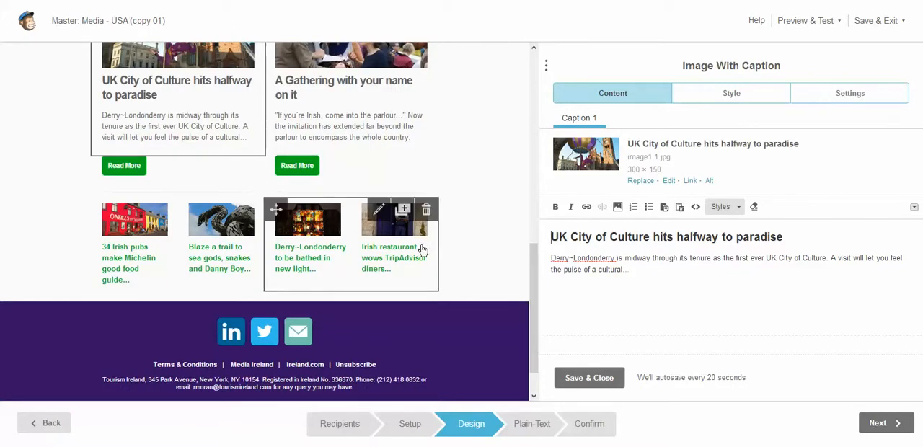
{"action": "left_click", "coordinate": [380, 217]}
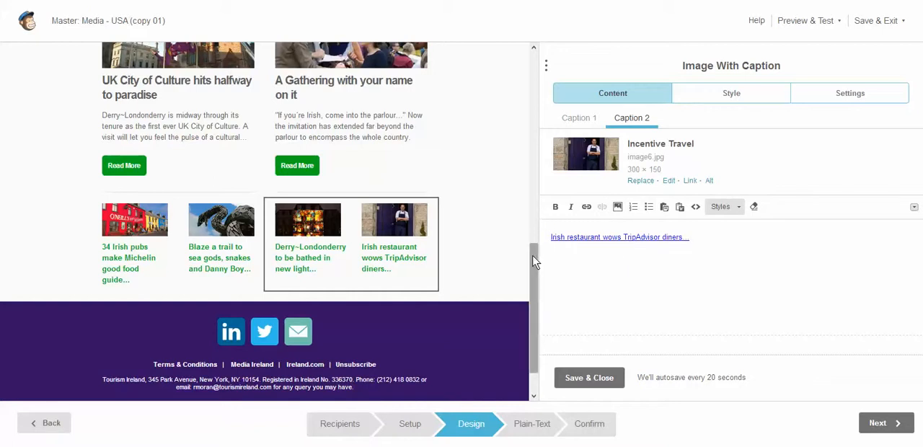
Add another service, a Website link, to the Social Follow block above the footer and open its list of service types
{"action": "left_click_drag", "start_coordinate": [535, 263], "coordinate": [532, 223]}
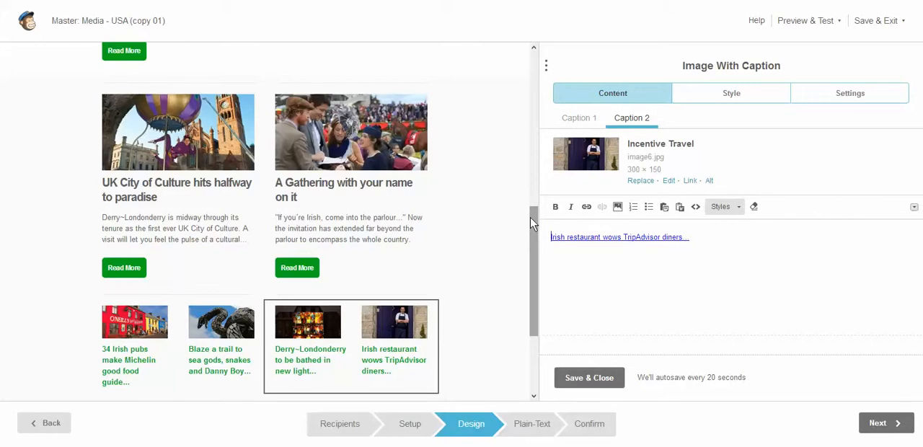
{"action": "left_click_drag", "start_coordinate": [536, 232], "coordinate": [534, 287]}
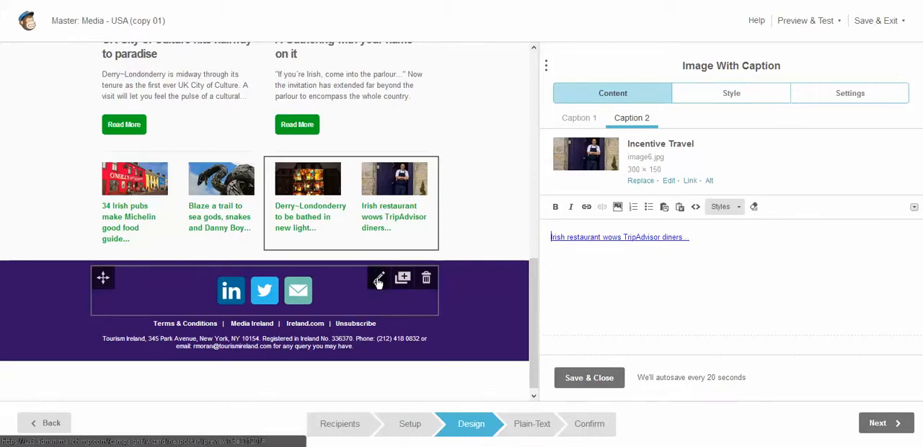
{"action": "left_click", "coordinate": [378, 280]}
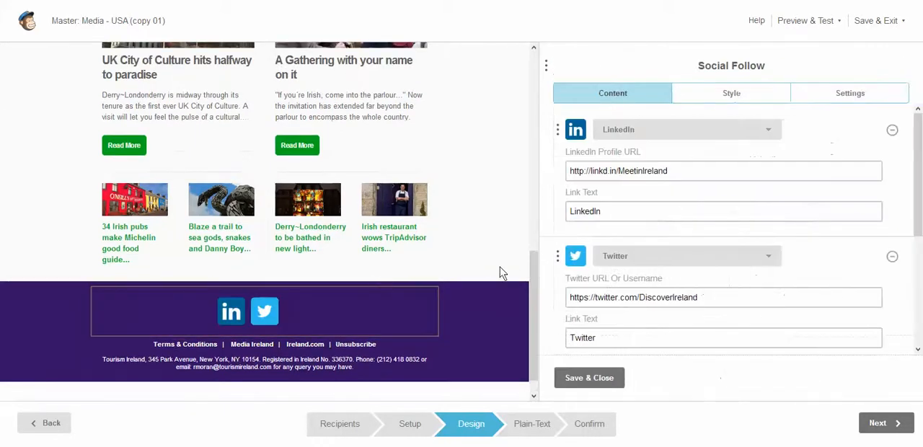
{"action": "left_click_drag", "start_coordinate": [919, 189], "coordinate": [920, 305]}
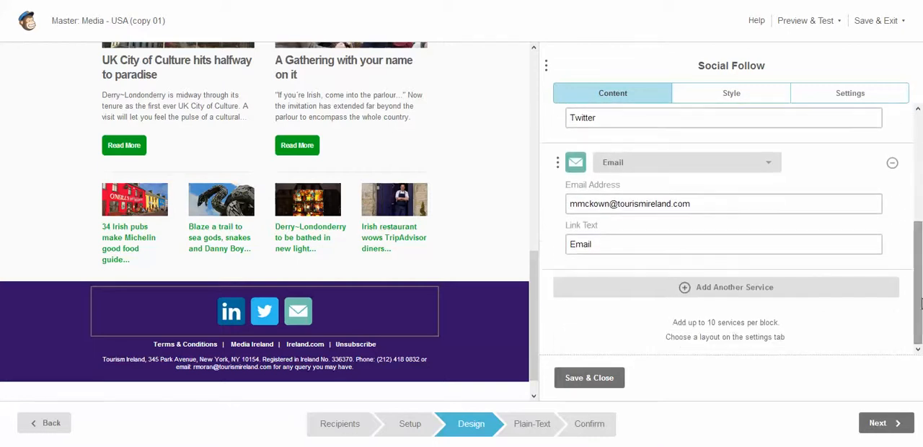
{"action": "left_click", "coordinate": [781, 292]}
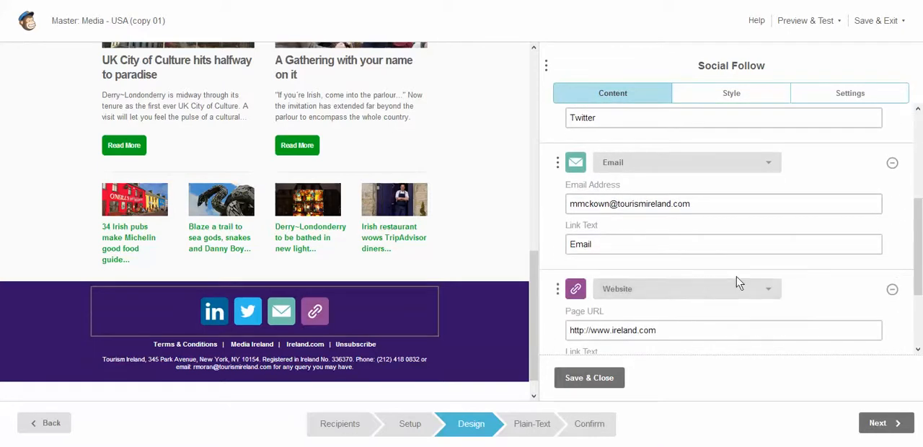
{"action": "left_click", "coordinate": [766, 289]}
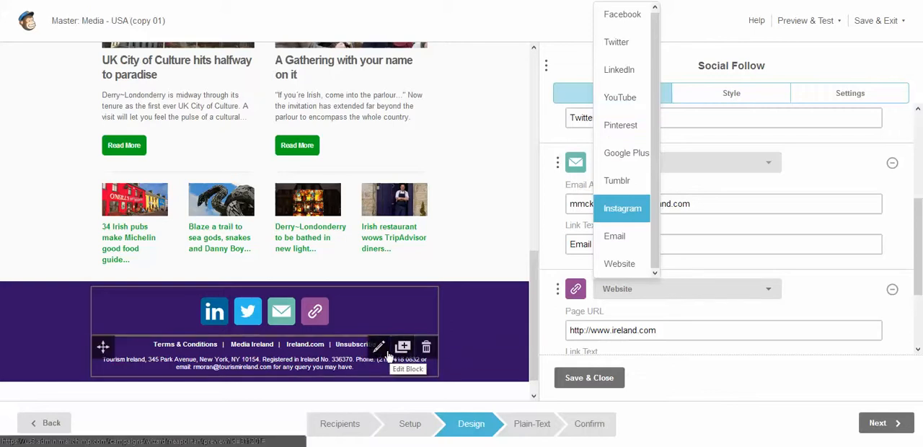
Open the footer block's content and enter Preview Mode for the email
{"action": "left_click", "coordinate": [385, 349]}
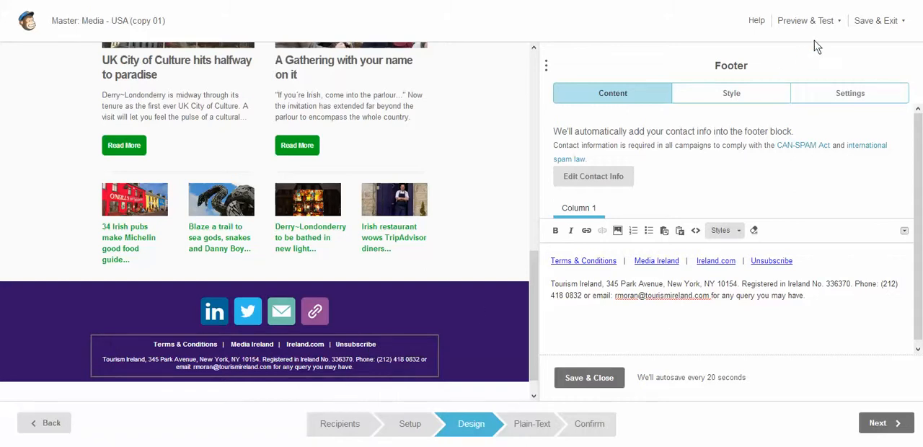
{"action": "left_click", "coordinate": [834, 27]}
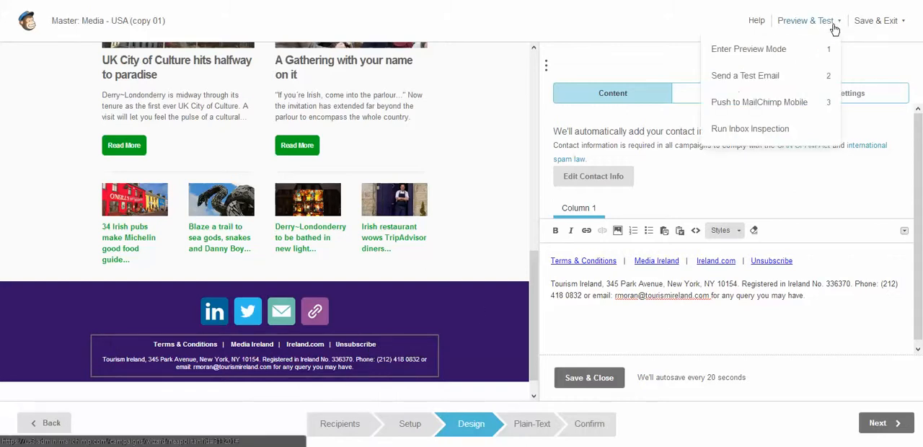
{"action": "left_click", "coordinate": [777, 50]}
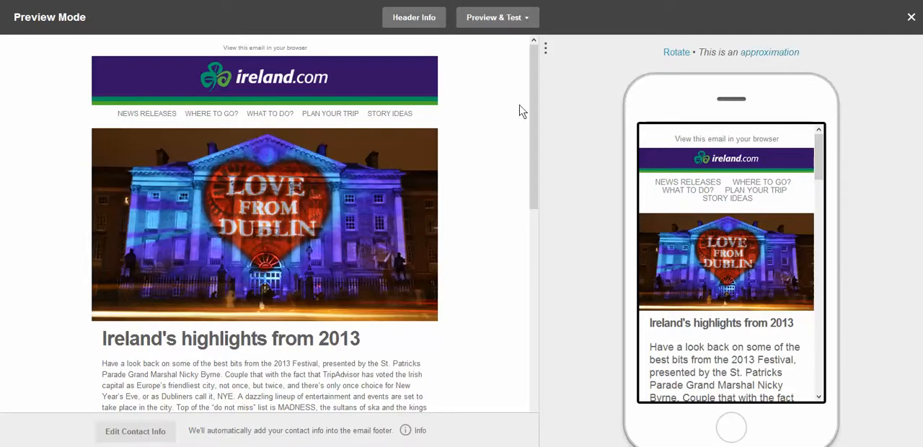
Review the email's desktop and phone previews, and rotate the phone preview to landscape to inspect its layout
{"action": "left_click_drag", "start_coordinate": [533, 148], "coordinate": [533, 180]}
{"action": "left_click_drag", "start_coordinate": [819, 137], "coordinate": [825, 385]}
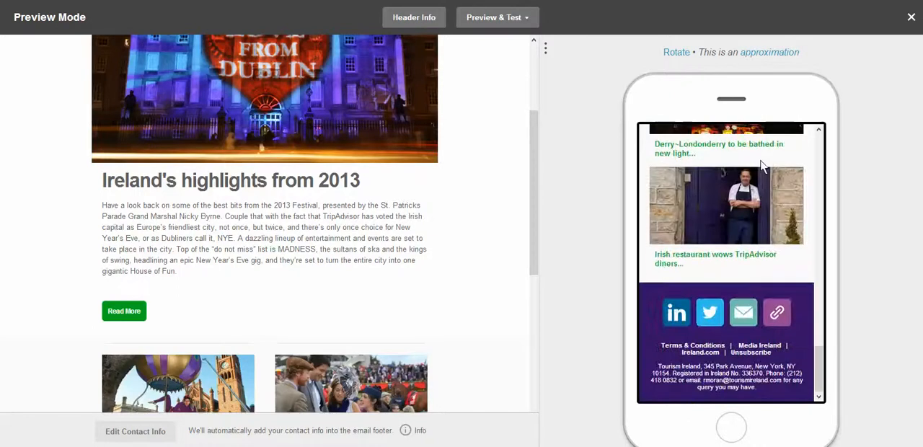
{"action": "left_click", "coordinate": [673, 55]}
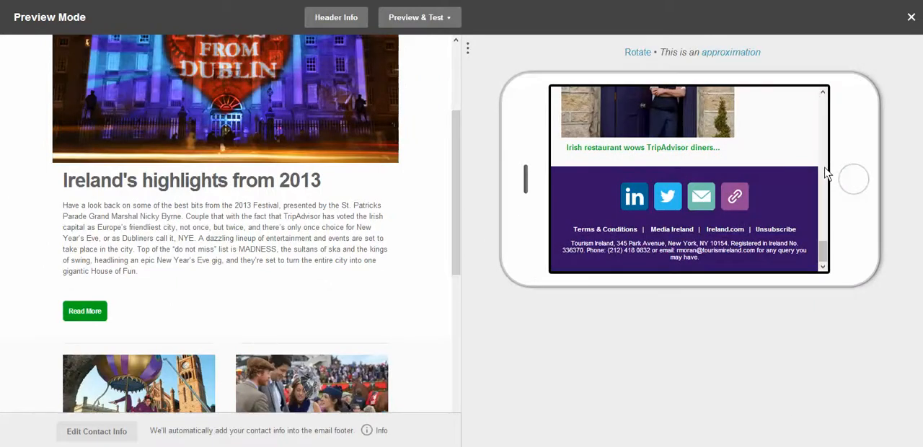
{"action": "left_click_drag", "start_coordinate": [825, 252], "coordinate": [826, 132]}
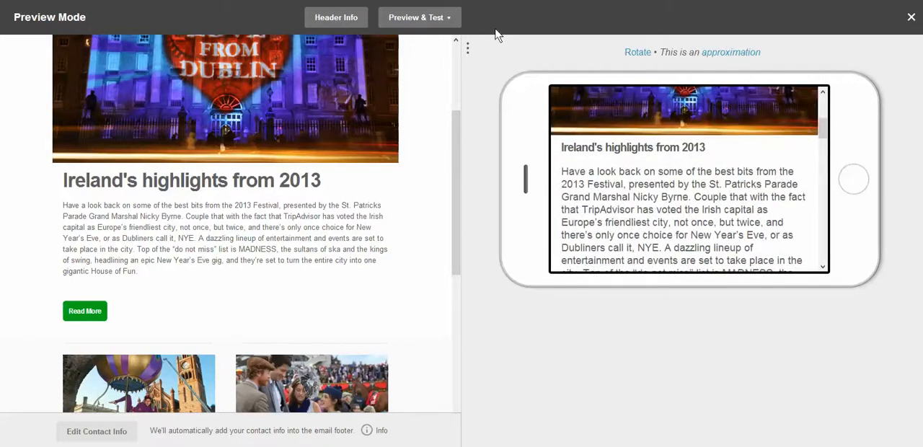
View the options for sending a test email and close the form without sending one
{"action": "left_click", "coordinate": [454, 25]}
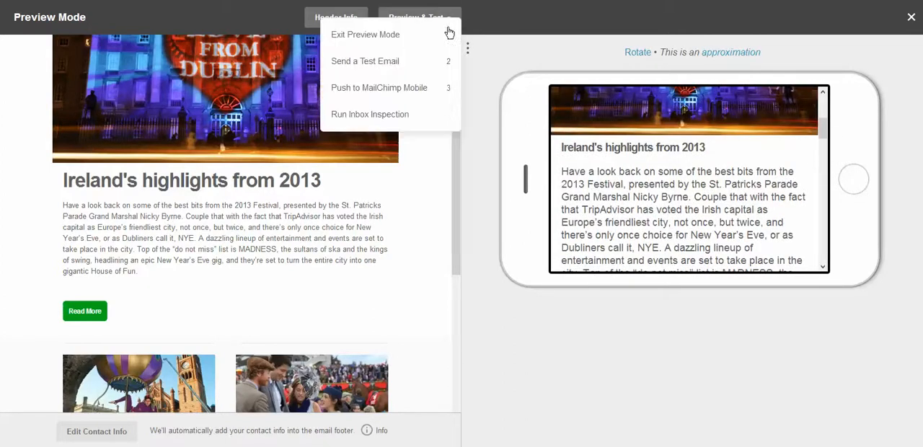
{"action": "left_click", "coordinate": [424, 65]}
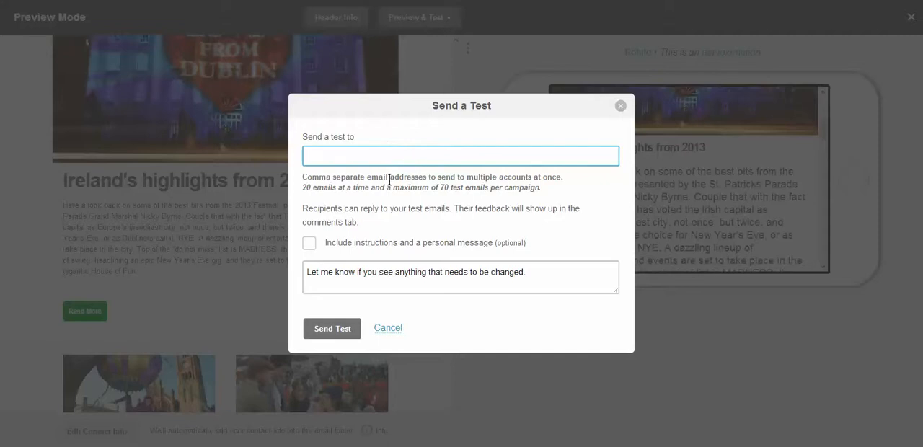
{"action": "left_click", "coordinate": [389, 330]}
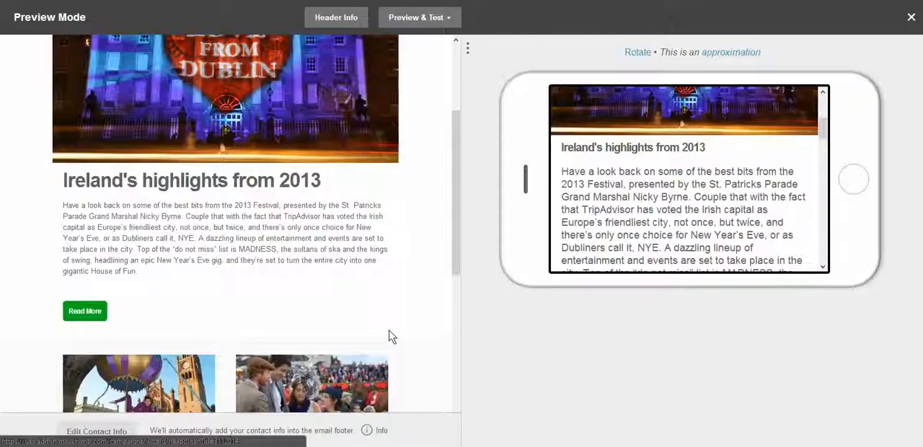
Exit Preview Mode and return to the email's design editor
{"action": "left_click", "coordinate": [447, 17]}
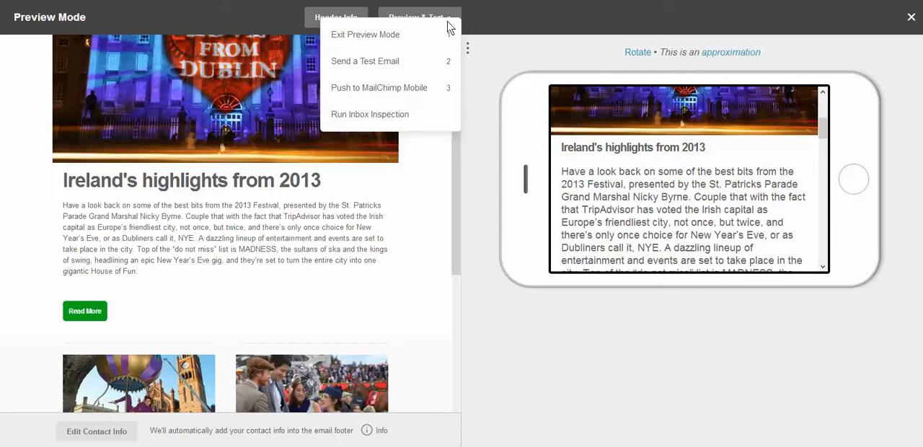
{"action": "left_click", "coordinate": [447, 24]}
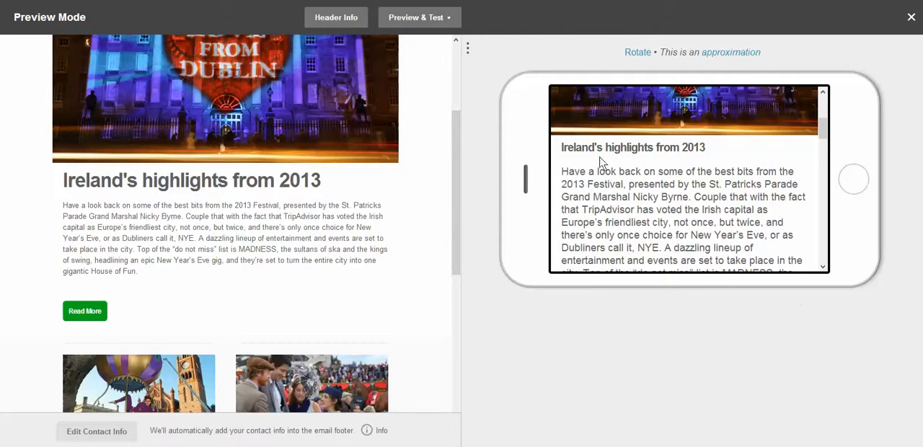
{"action": "left_click", "coordinate": [435, 23]}
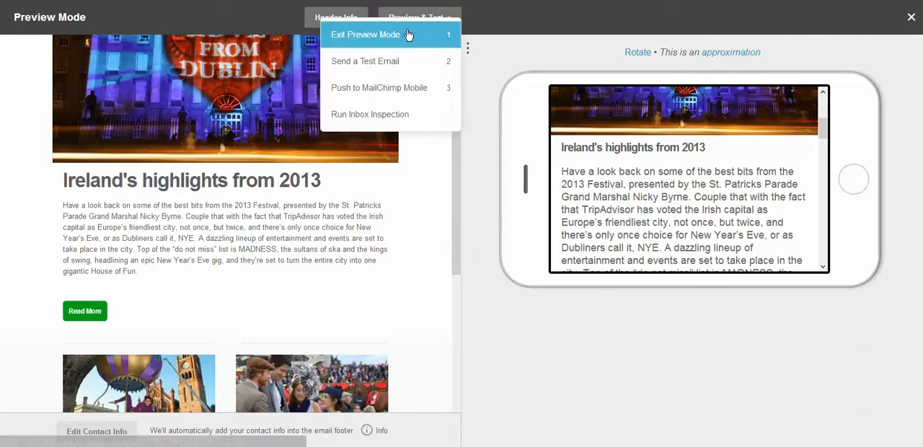
{"action": "left_click", "coordinate": [409, 35]}
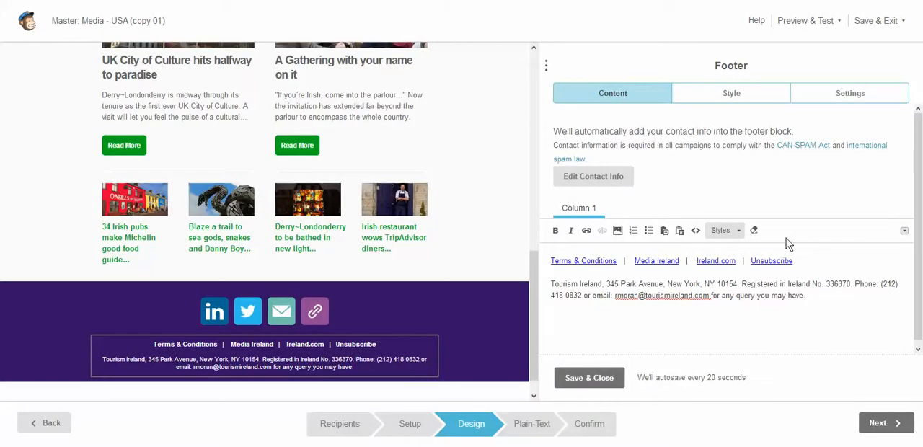
Review the campaign's automatically generated plain-text message and the preview and test options available for it
{"action": "left_click", "coordinate": [537, 428]}
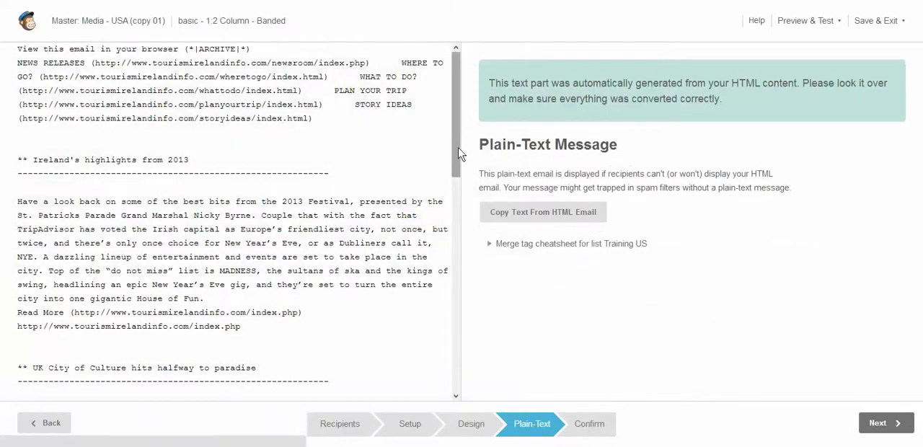
{"action": "left_click_drag", "start_coordinate": [459, 153], "coordinate": [459, 320]}
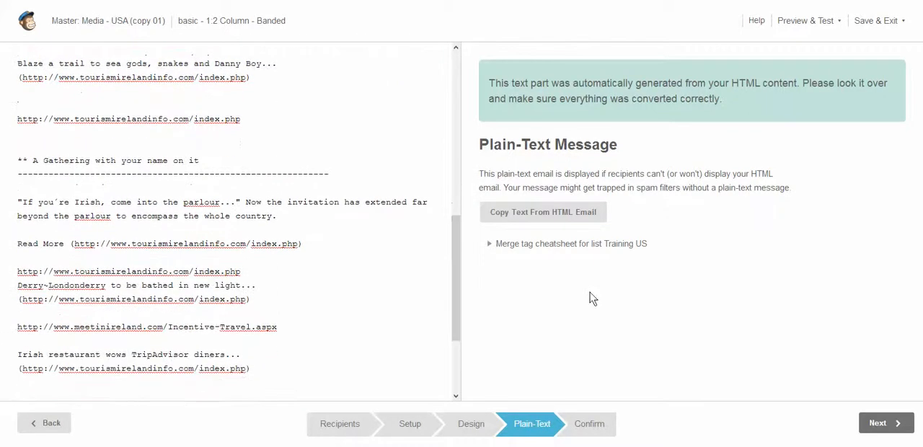
{"action": "left_click", "coordinate": [786, 26]}
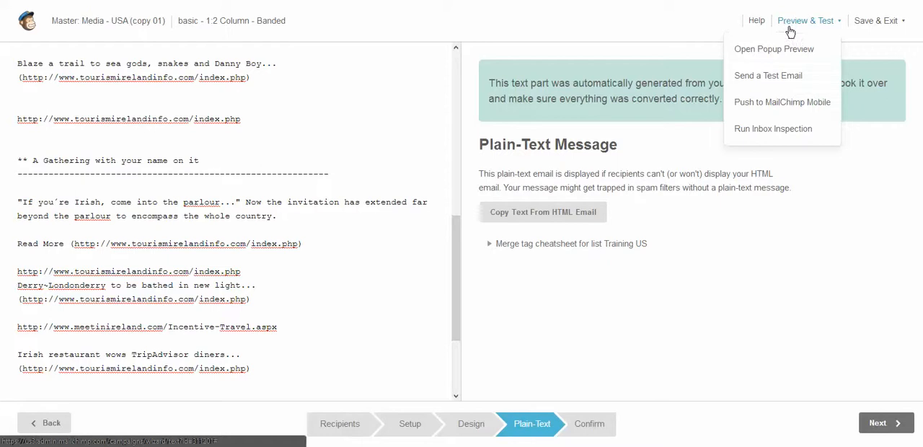
Go to the campaign's confirmation stage and review its pre-send checklist from List down to Email Authentication
{"action": "left_click", "coordinate": [589, 428]}
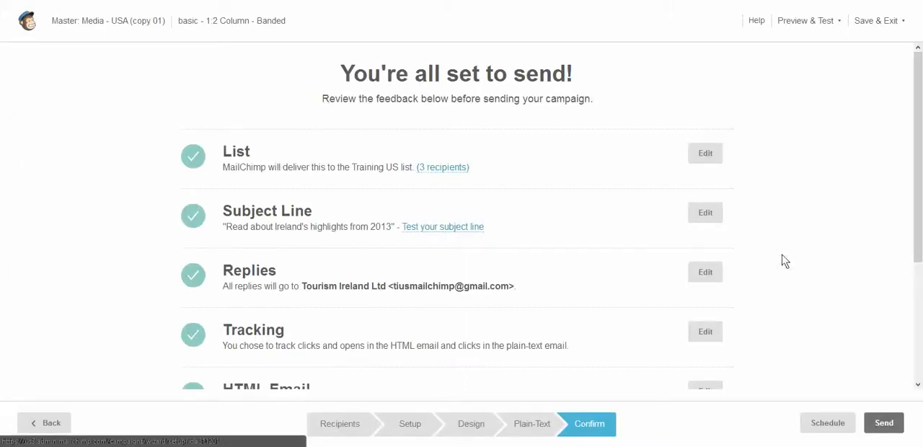
{"action": "left_click_drag", "start_coordinate": [919, 142], "coordinate": [920, 188]}
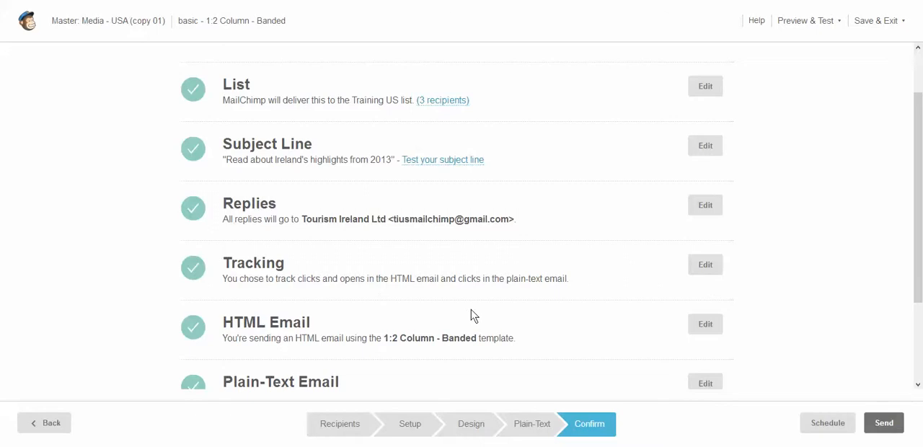
{"action": "left_click_drag", "start_coordinate": [919, 274], "coordinate": [920, 344]}
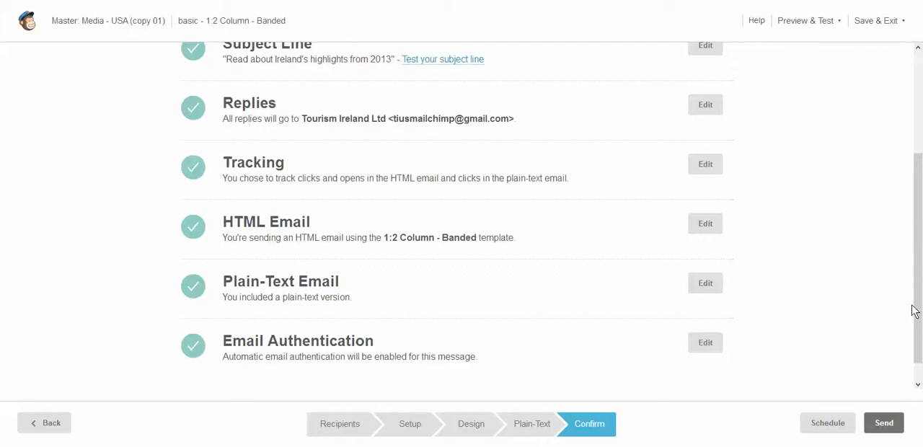
{"action": "left_click_drag", "start_coordinate": [911, 317], "coordinate": [912, 320]}
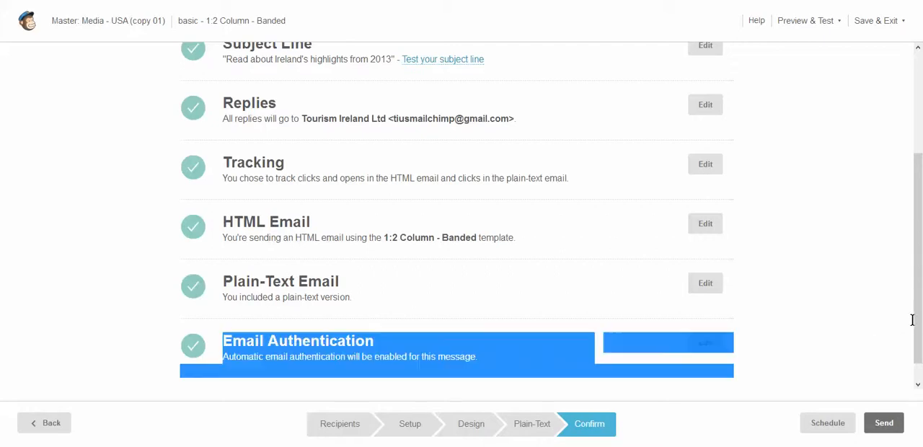
{"action": "left_click", "coordinate": [870, 309]}
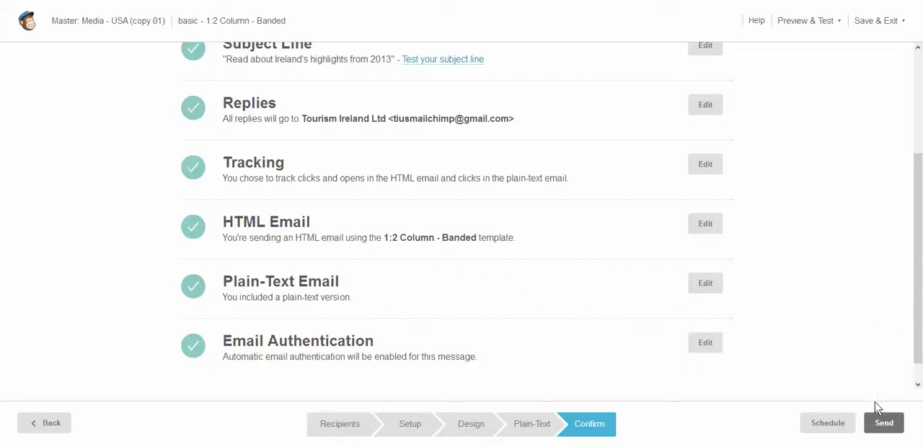
Send the campaign immediately to the Training US list and confirm the launch
{"action": "left_click", "coordinate": [881, 423]}
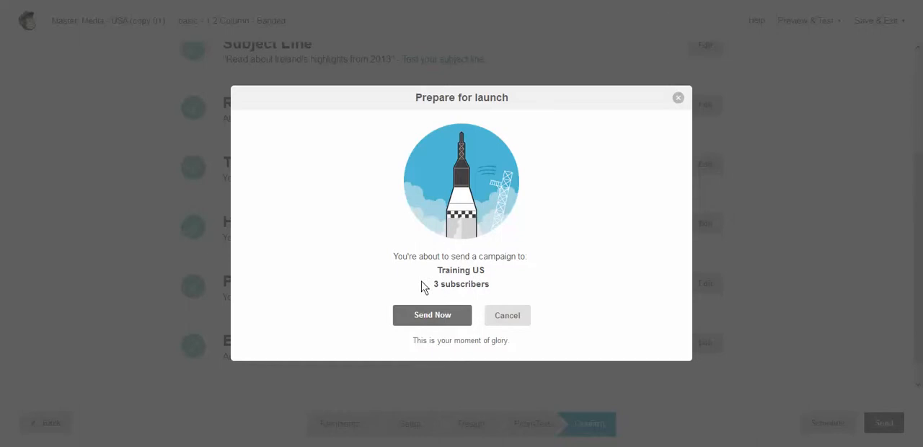
{"action": "left_click", "coordinate": [431, 317]}
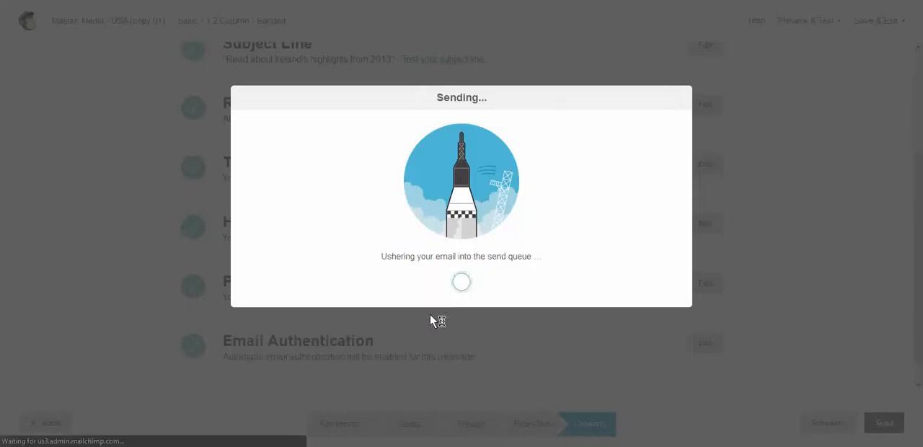